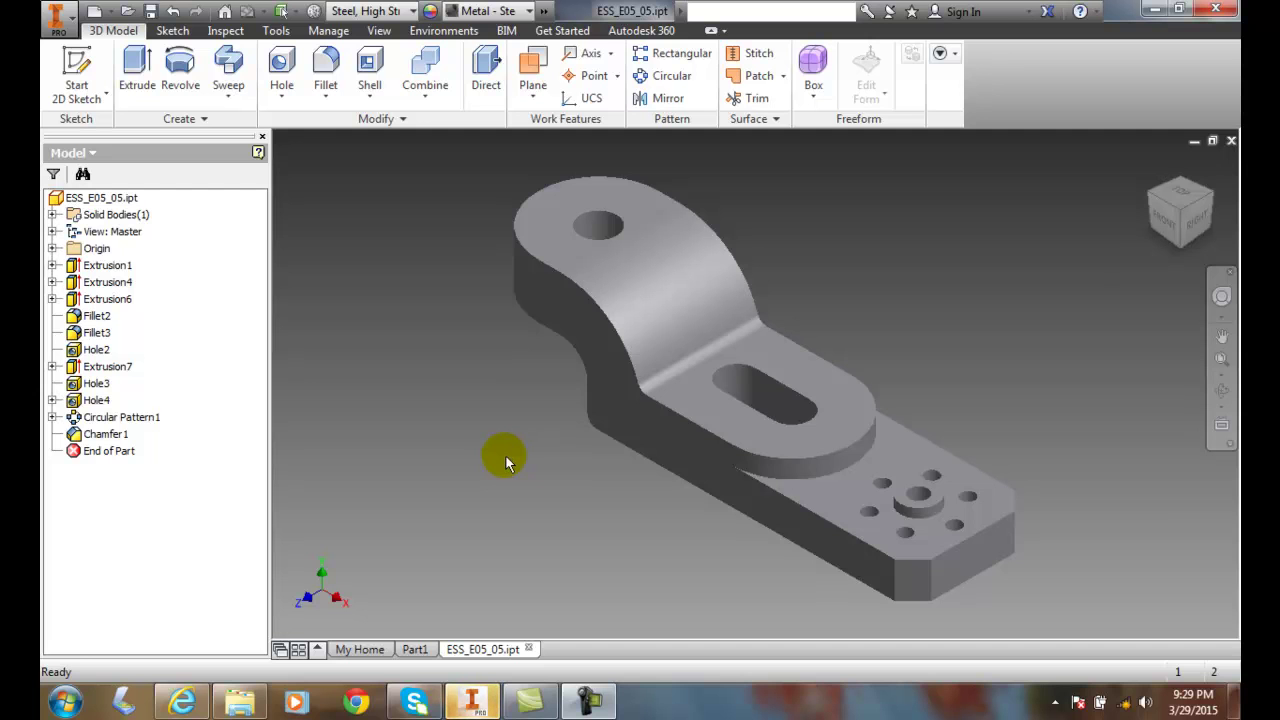
left_click(1153, 9)
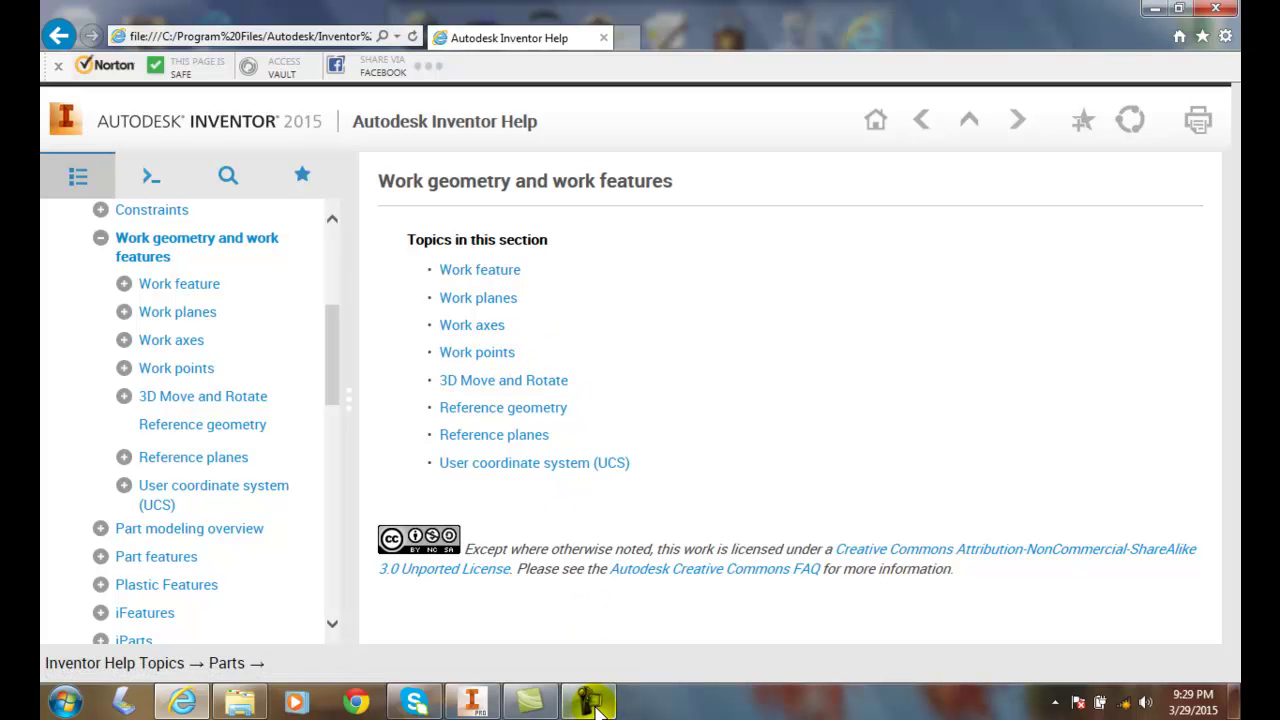
left_click(472, 702)
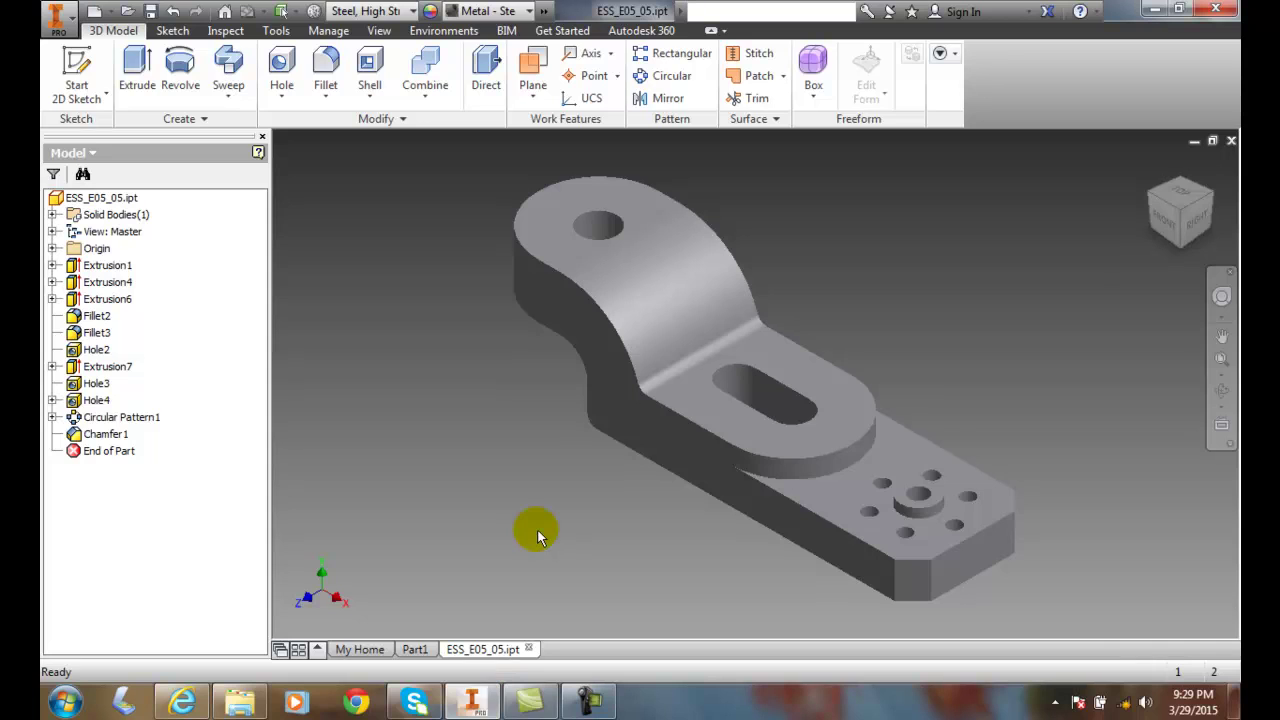